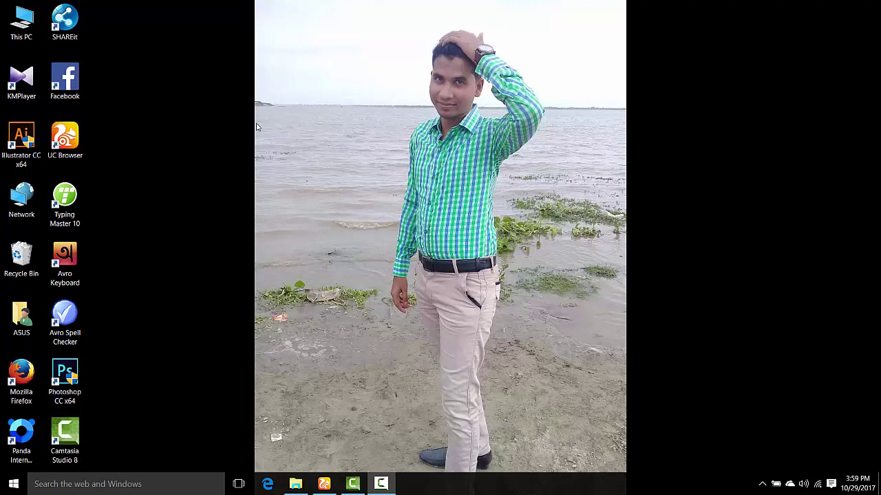
- Refresh the desktop three times from its right-click menu
right_click(239, 85)
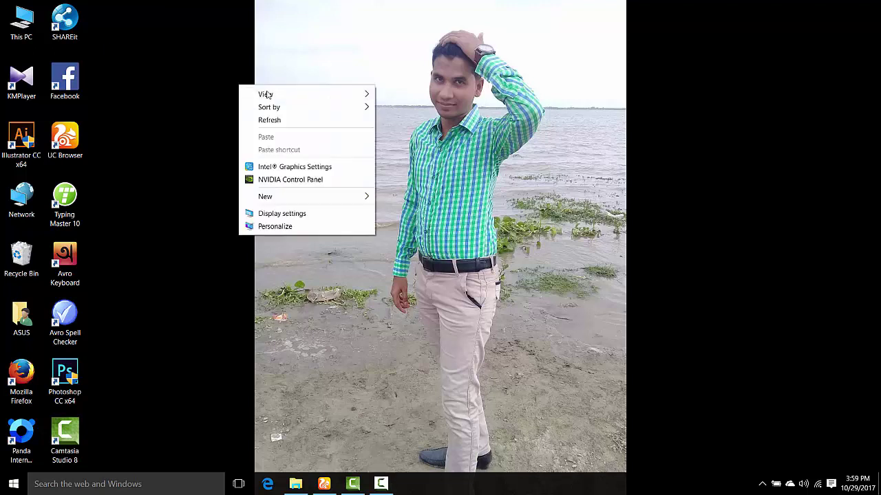
left_click(288, 118)
right_click(273, 78)
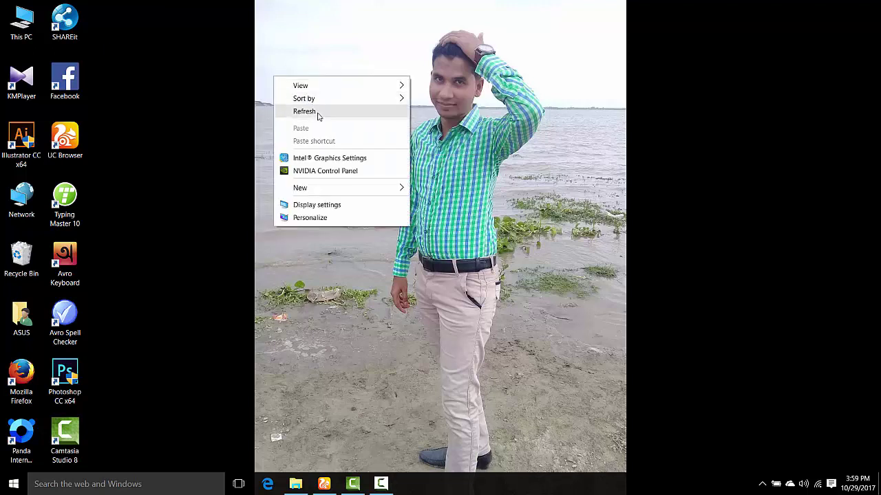
left_click(310, 111)
right_click(260, 84)
left_click(305, 119)
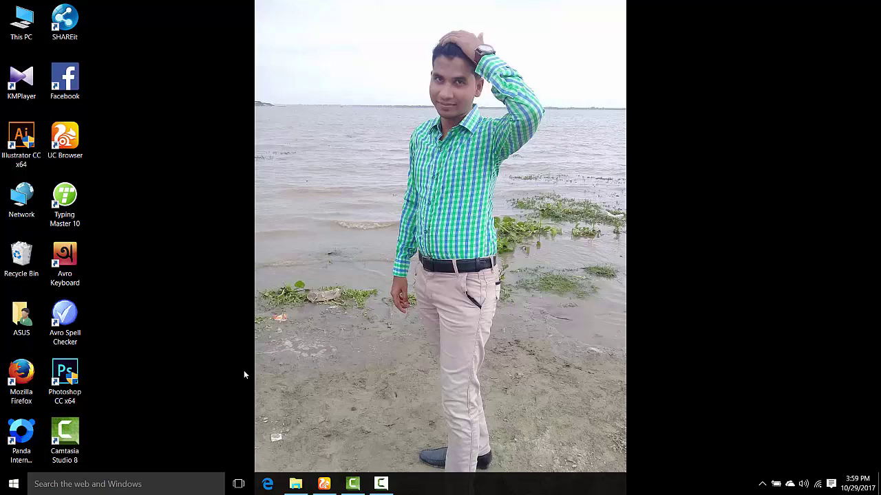
- Launch Photoshop CC and drag the floating Brush Presets panel to the top right
double_click(65, 377)
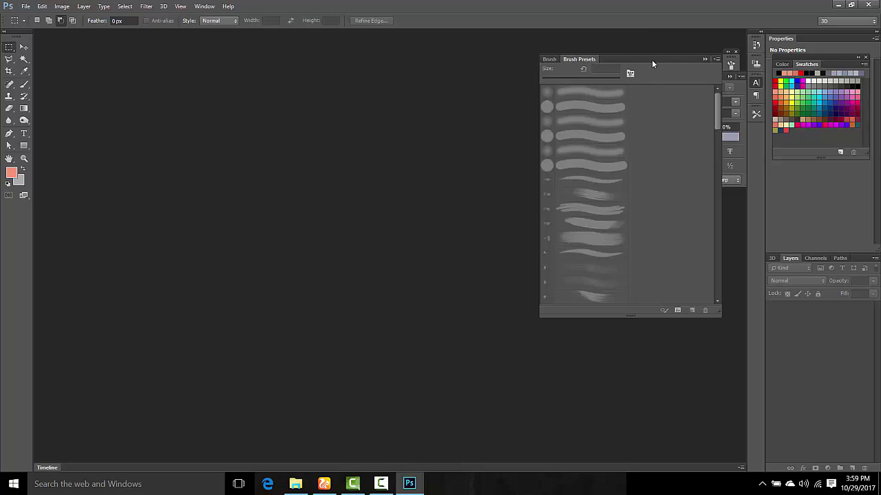
left_click_drag(651, 60, 762, 25)
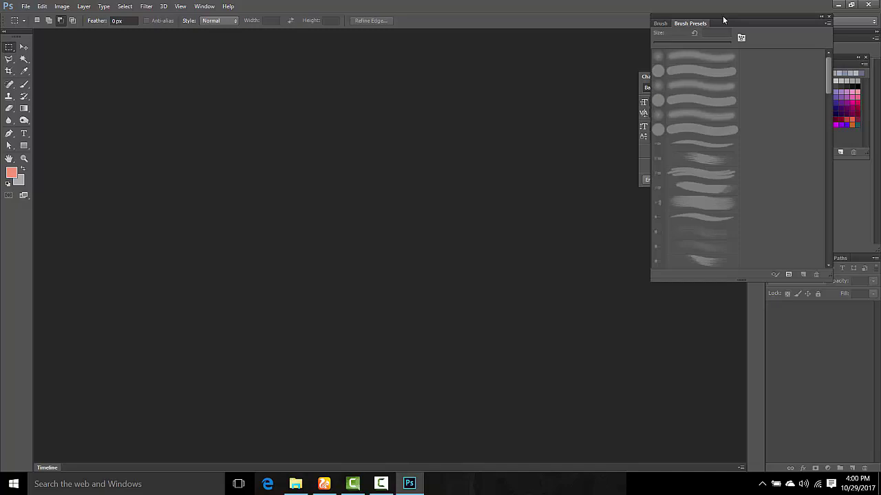
left_click_drag(726, 20, 741, 23)
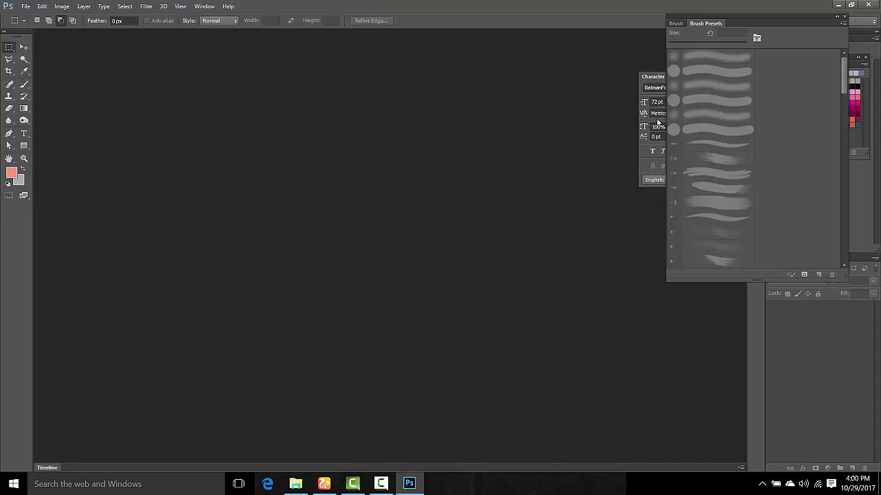
mouse_move(758, 18)
left_mouse_down()
mouse_move(649, 77)
mouse_move(587, 39)
left_mouse_up()
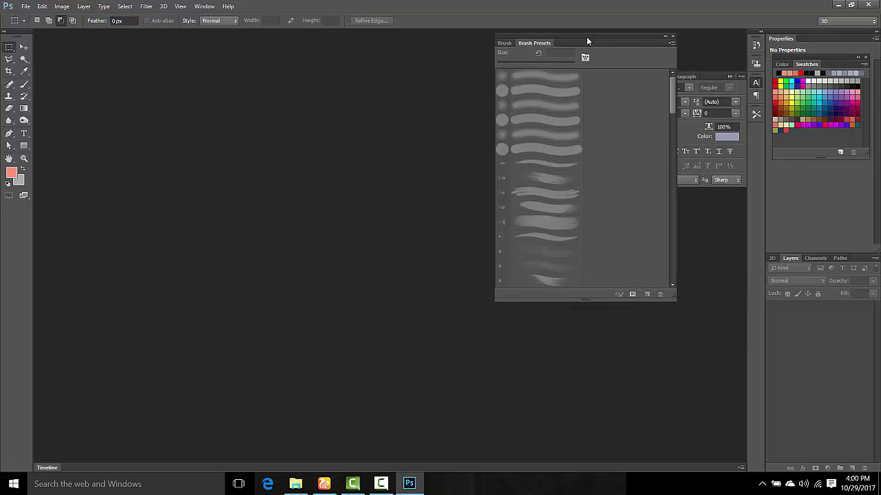
left_click_drag(587, 41, 785, 28)
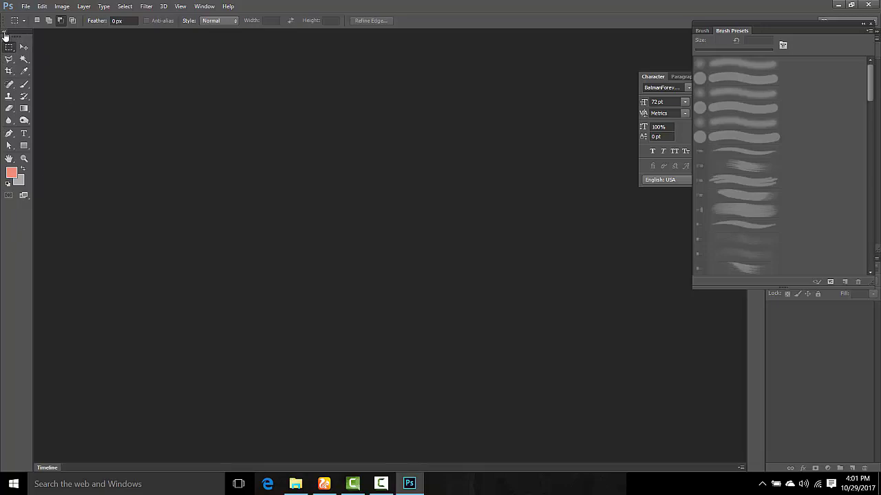
- Toggle the Tools panel to one column and back to two, then collapse Brush Presets to an icon
left_click(5, 34)
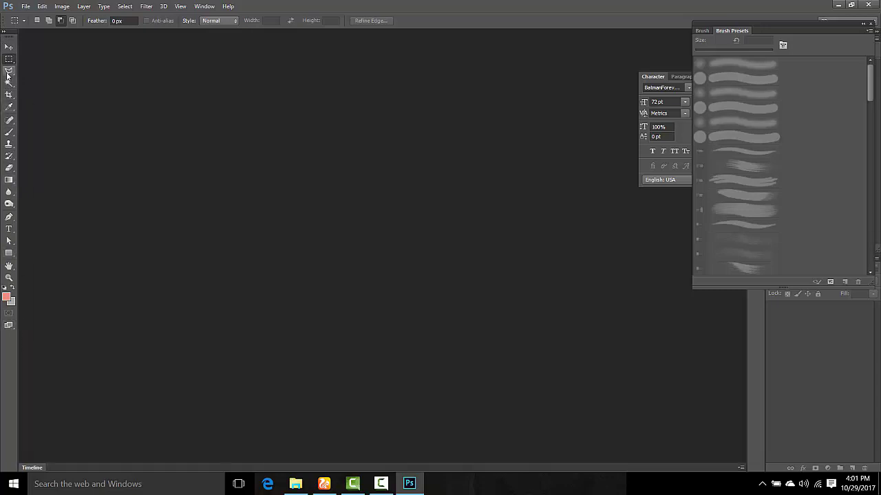
left_click(5, 34)
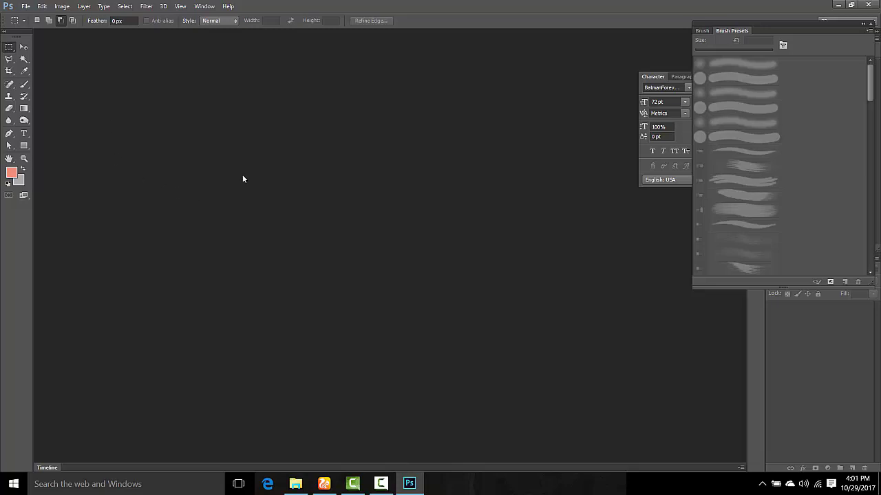
left_click(869, 23)
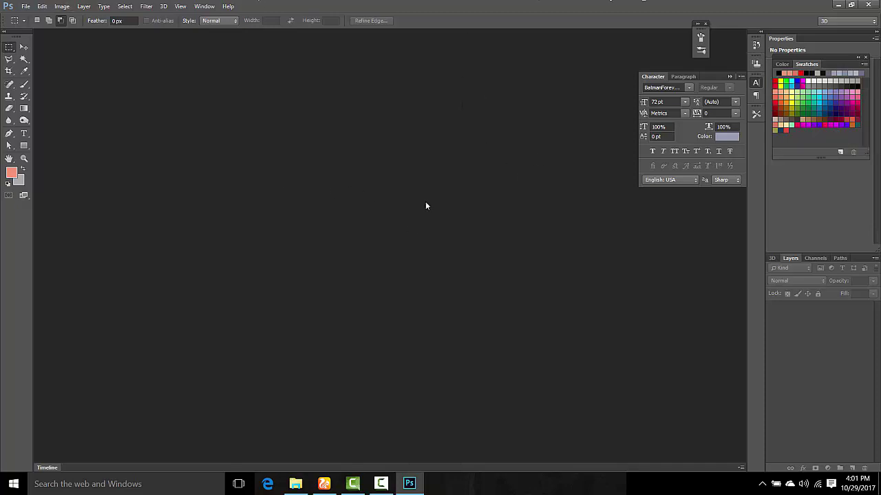
- Collapse the Character panel into the dock, expand and re-collapse Brush Presets, then open the Window menu
left_click(729, 76)
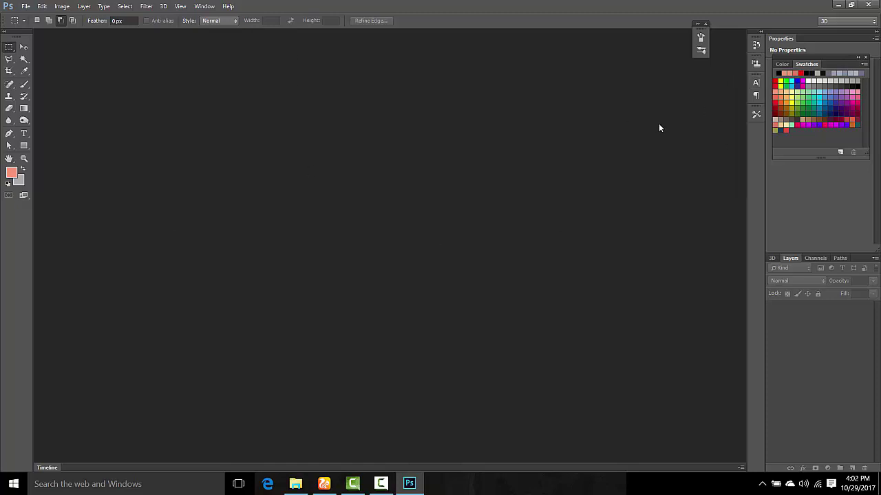
left_click(699, 33)
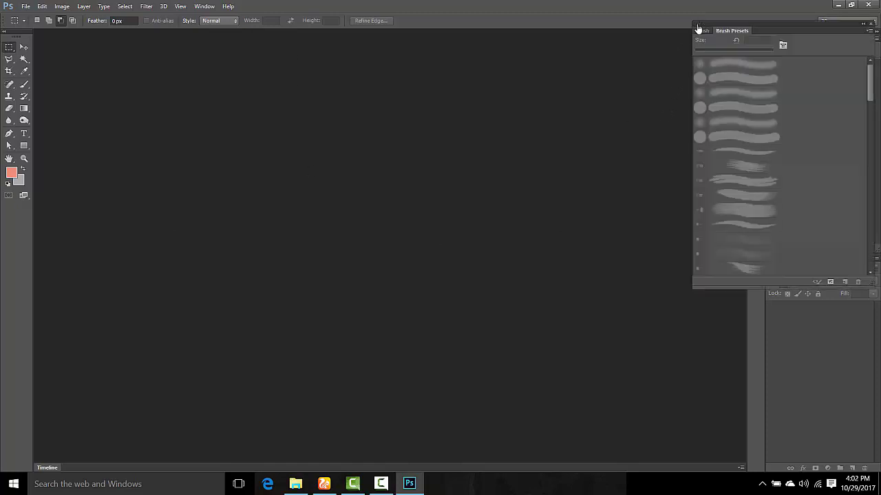
left_click(863, 24)
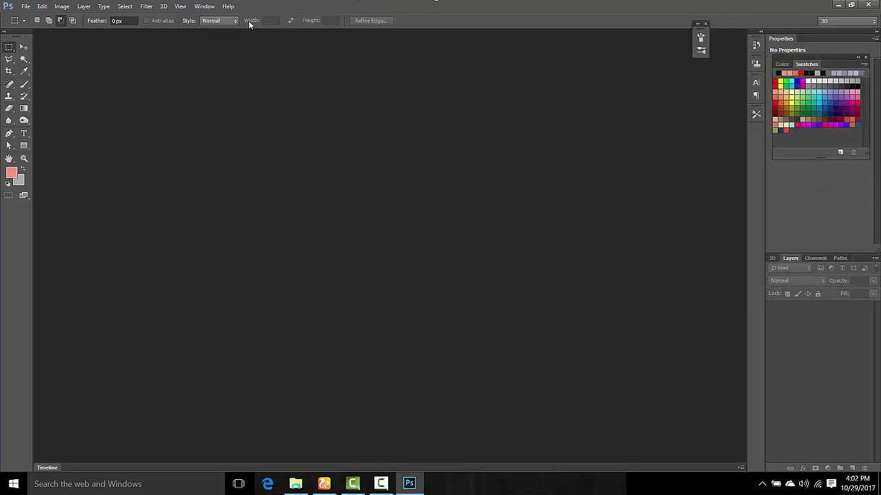
left_click(205, 7)
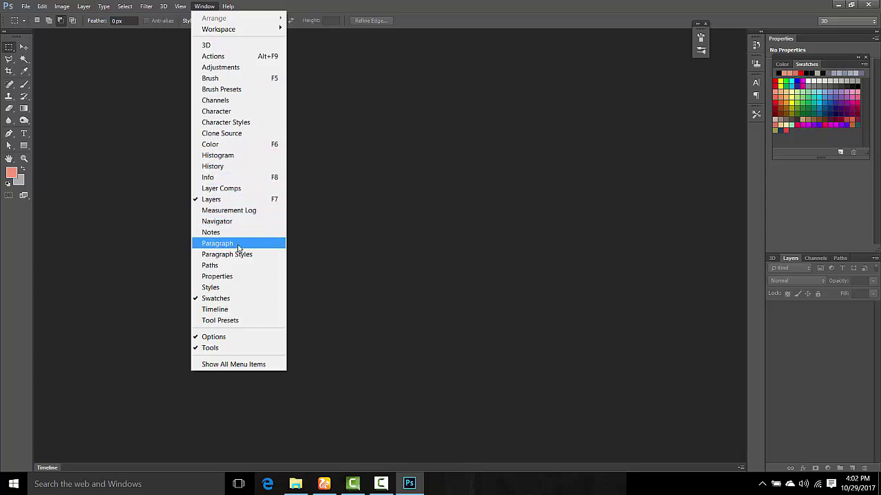
- Hide the Layers panel from the Window menu, then show it again
left_click(208, 201)
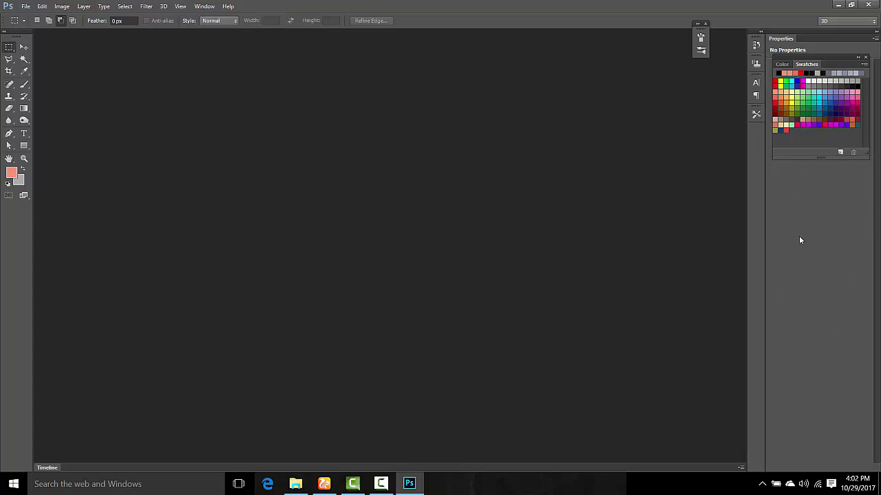
left_click(206, 7)
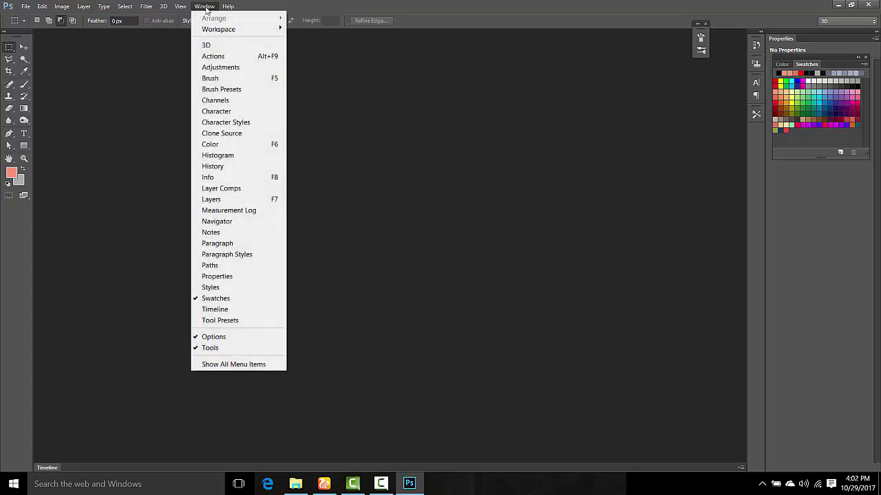
left_click(221, 200)
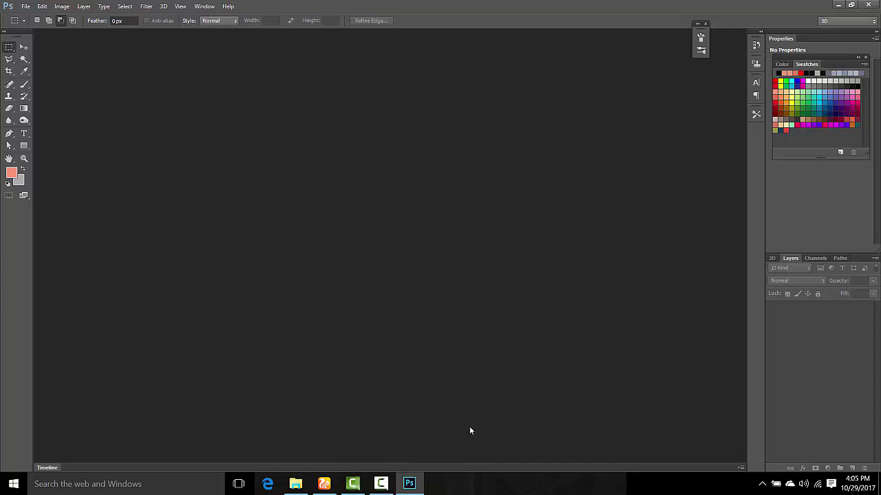
left_click(381, 483)
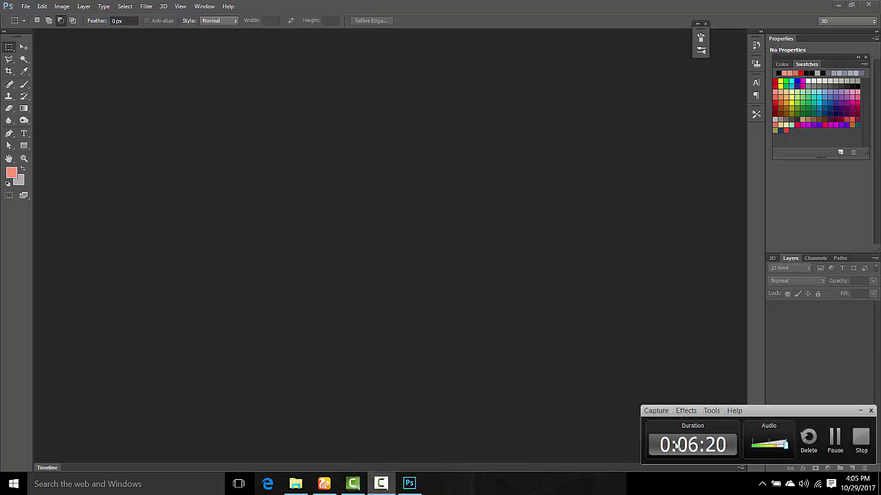